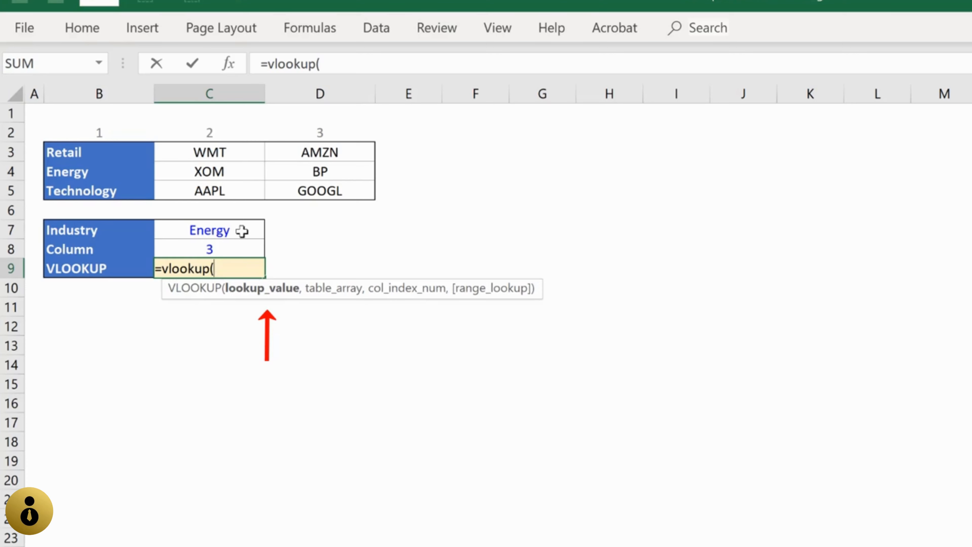
# Step: Use the Industry value in C7 as the lookup value of the VLOOKUP formula in C9
pyautogui.press('Up')
pyautogui.press('Up')
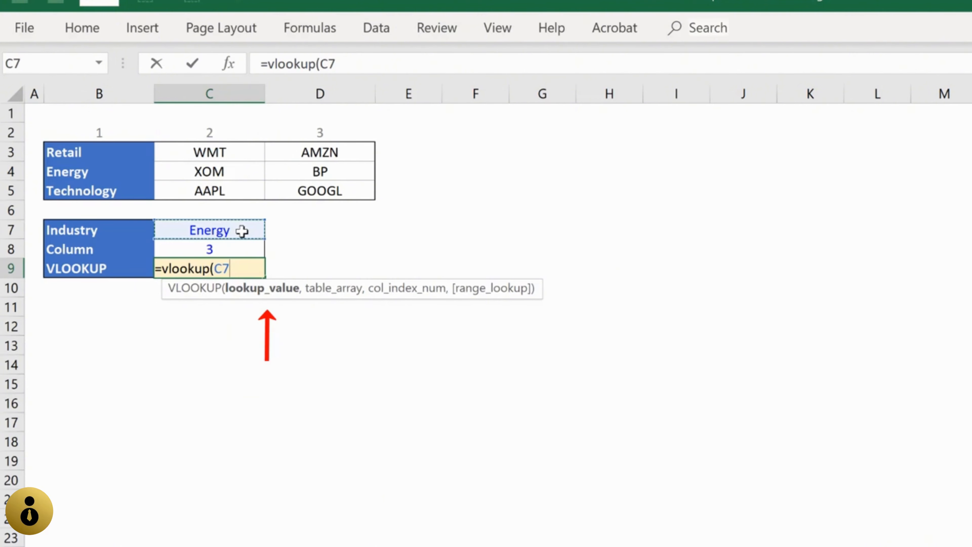
pyautogui.write(',')
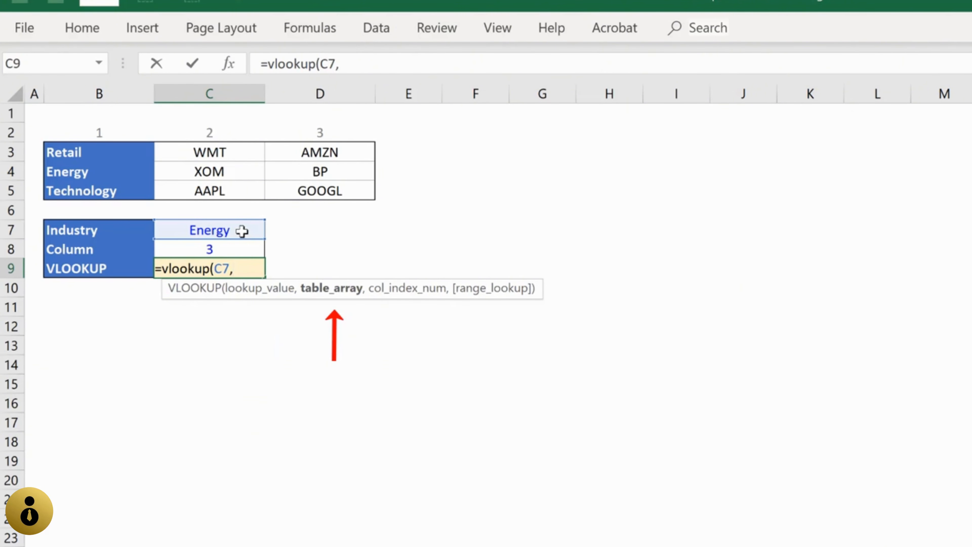
# Step: Supply the industry table B3:D5 as the table array of the VLOOKUP formula
pyautogui.press('Up')
pyautogui.press('Up')
pyautogui.press('Up')
pyautogui.press('Up')
pyautogui.press('Up')
pyautogui.press('Up')
pyautogui.press('Left')
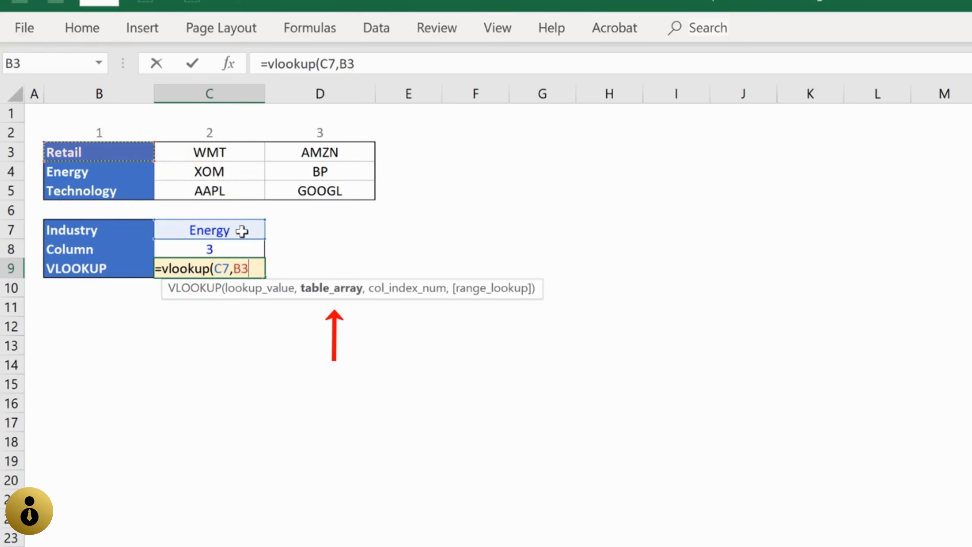
pyautogui.hotkey('shift', 'Down')
pyautogui.hotkey('shift', 'Down')
pyautogui.hotkey('shift', 'Right')
pyautogui.hotkey('shift', 'Right')
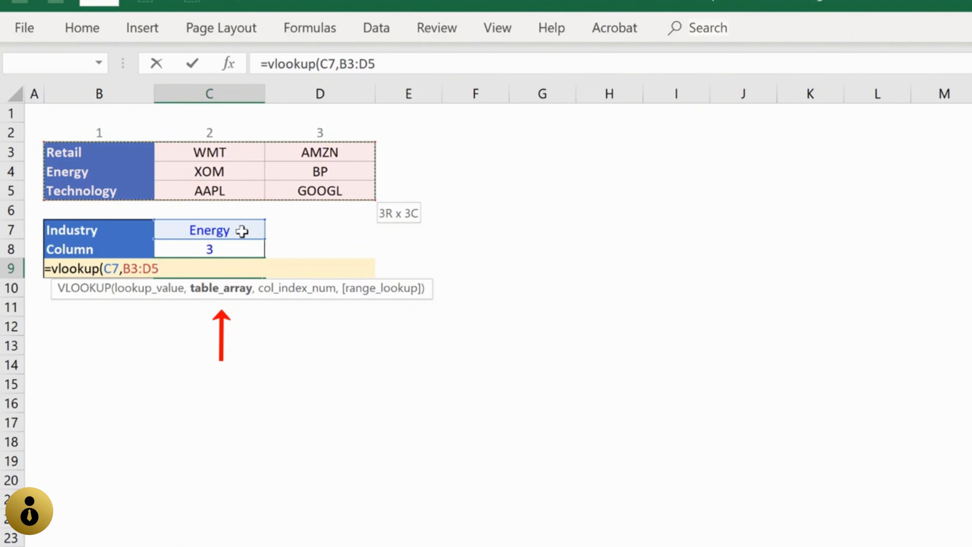
pyautogui.write(',')
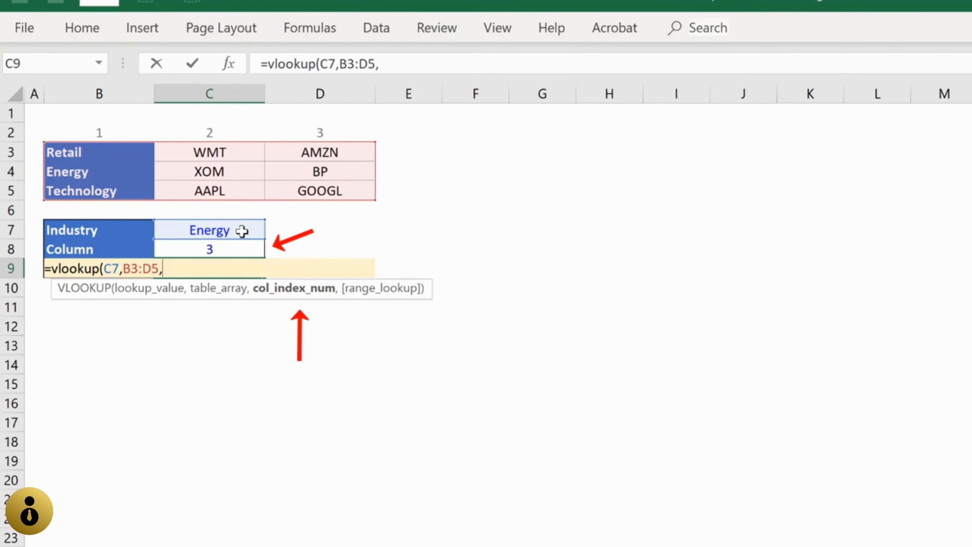
# Step: Complete the VLOOKUP with C8 as the column index and 0 for an exact match, keeping C9 selected
pyautogui.press('Up')
pyautogui.write(',')
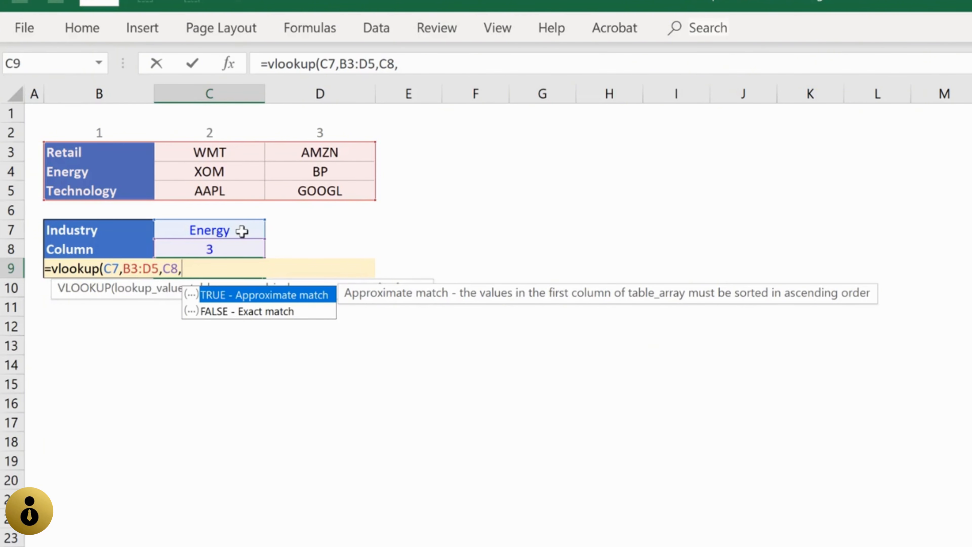
pyautogui.write('0)')
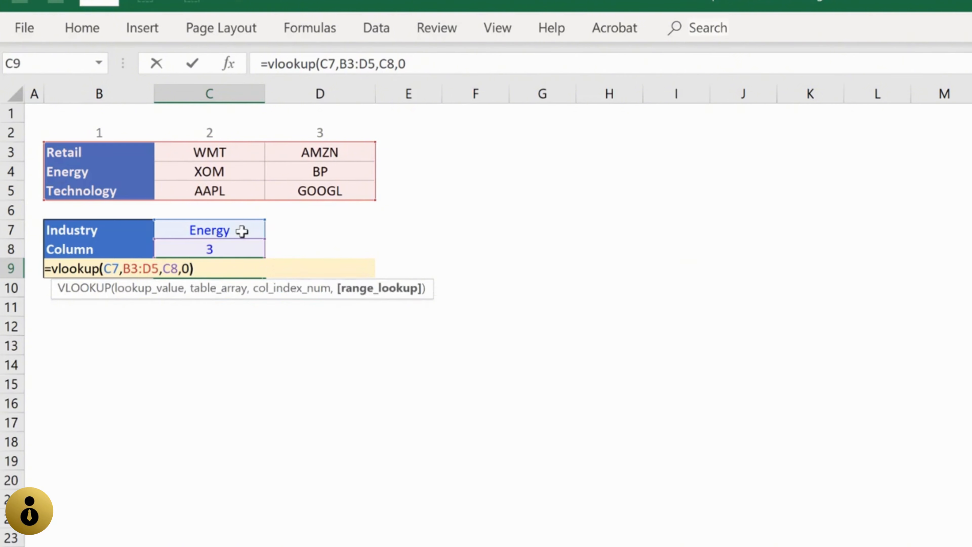
pyautogui.hotkey('ctrl', 'Return')
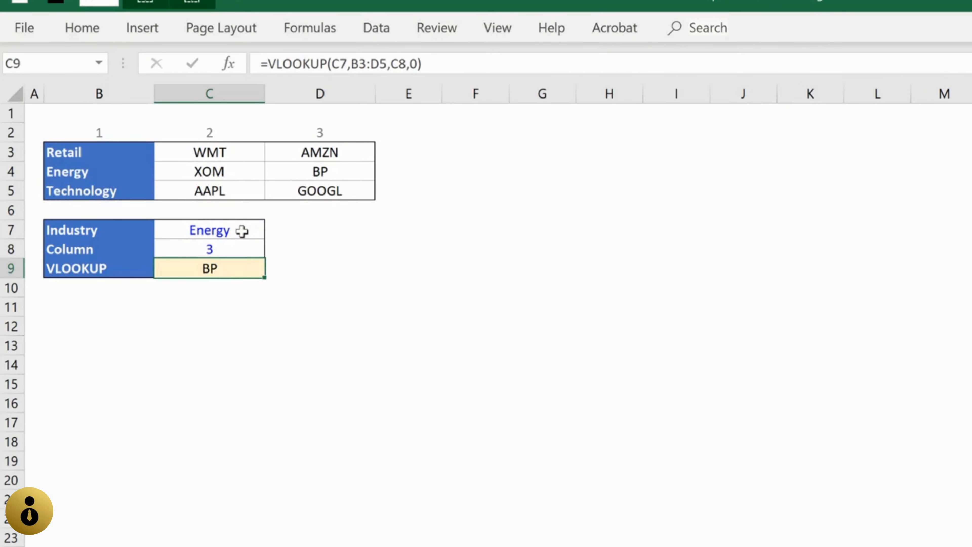
# Step: Trace the lookup through the industries in B3:B5 to Energy and across that row to the third column
pyautogui.press('Up')
pyautogui.press('Up')
pyautogui.press('Up')
pyautogui.press('Up')
pyautogui.press('Up')
pyautogui.press('Left')
pyautogui.press('Up')
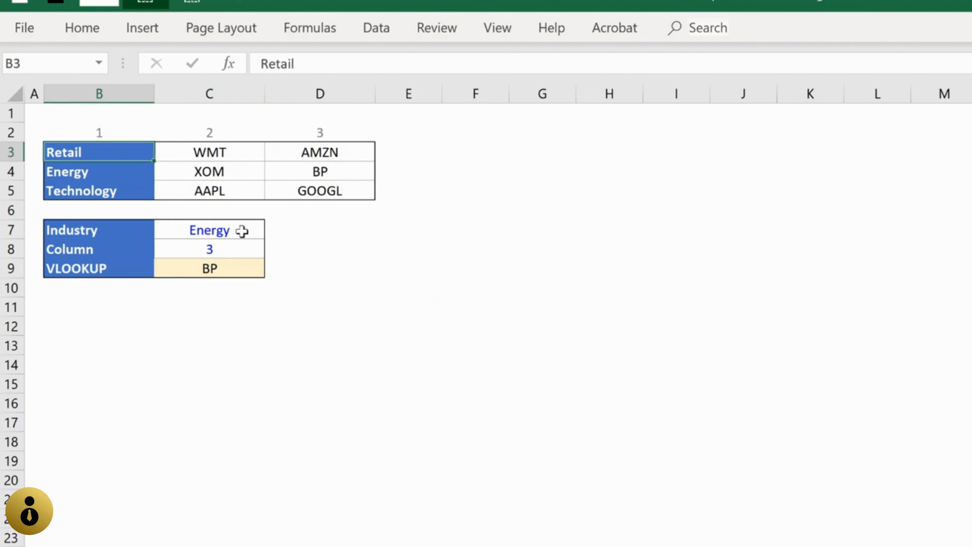
pyautogui.hotkey('shift', 'Down')
pyautogui.hotkey('shift', 'Down')
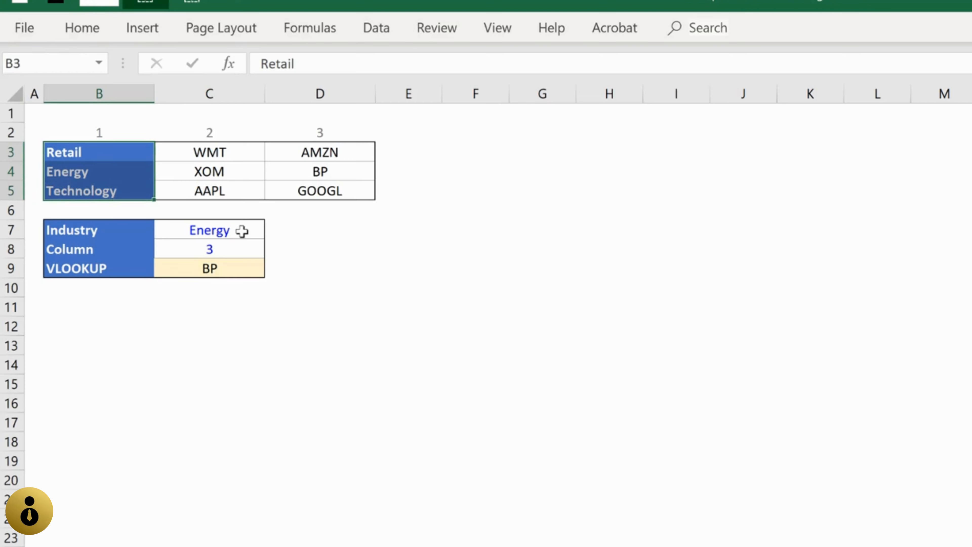
pyautogui.press('Down')
pyautogui.press('Down')
pyautogui.press('Down')
pyautogui.press('Down')
pyautogui.press('Up')
pyautogui.press('Up')
pyautogui.press('Up')
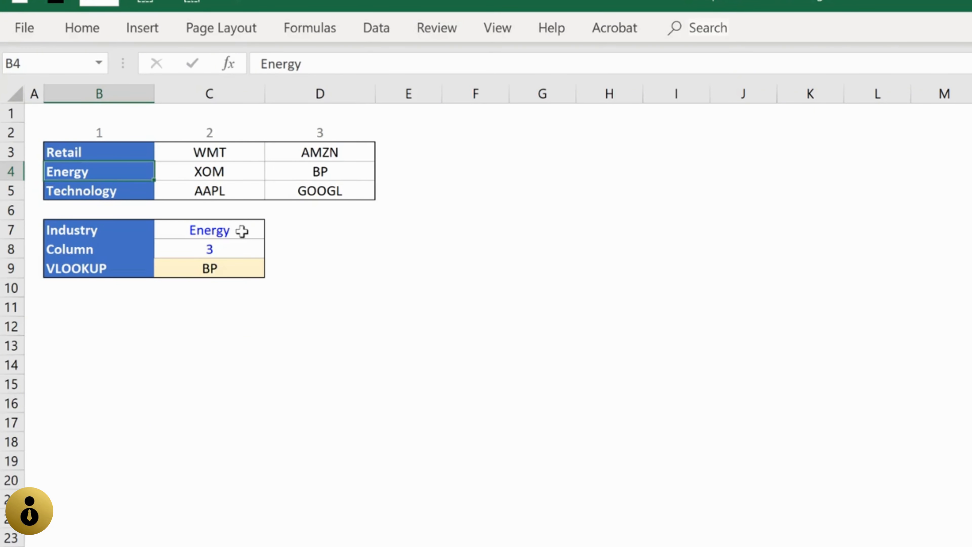
pyautogui.press('Right')
pyautogui.press('Right')
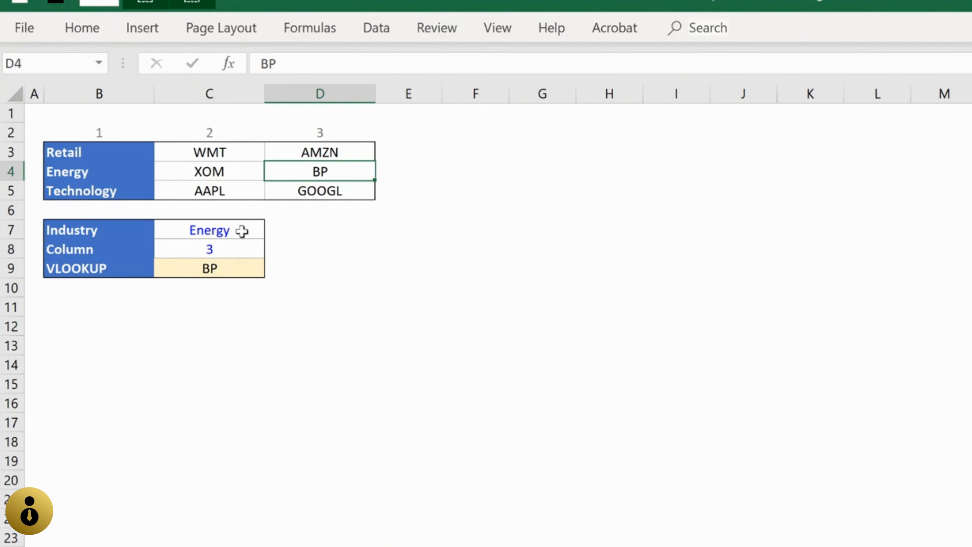
# Step: Set the Industry input in C7 to Retail
pyautogui.press('Down')
pyautogui.press('Down')
pyautogui.press('Down')
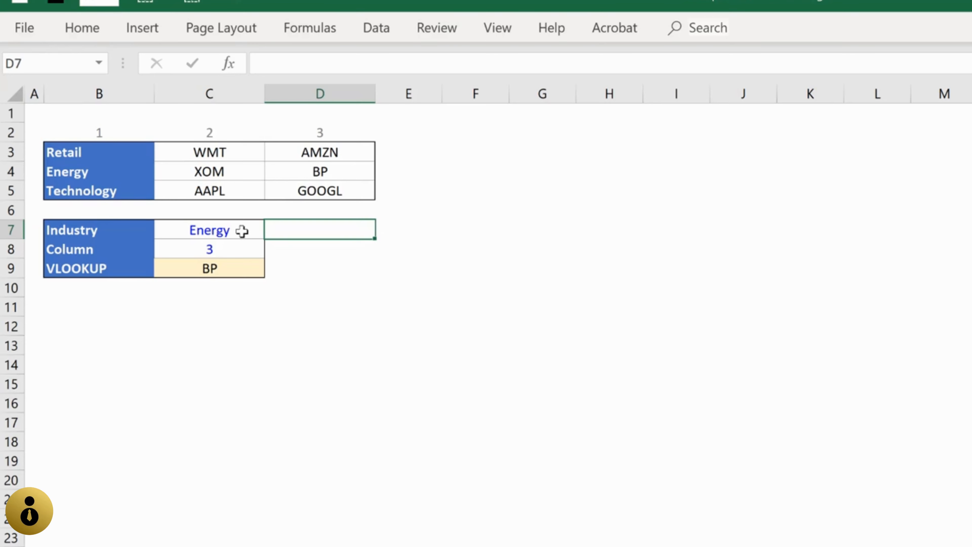
pyautogui.press('Left')
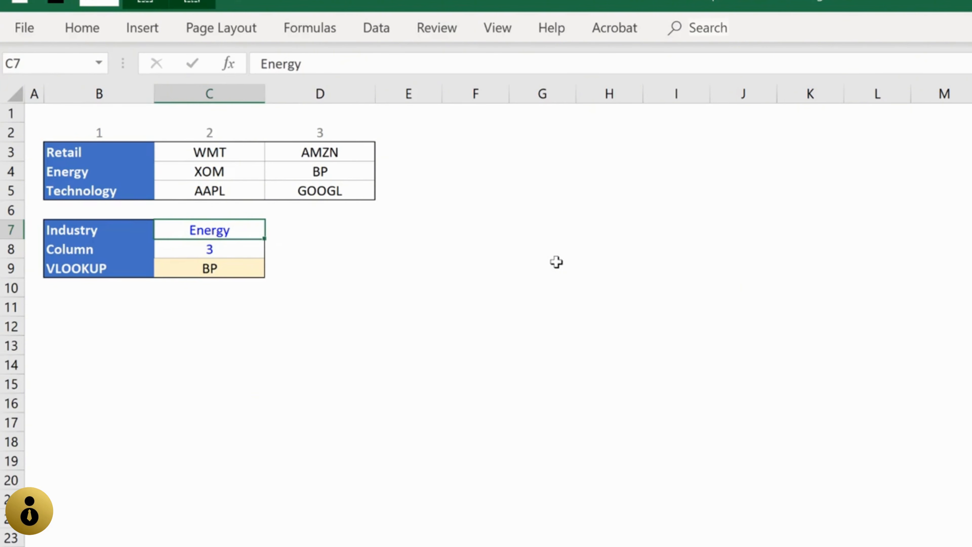
pyautogui.write('Retail')
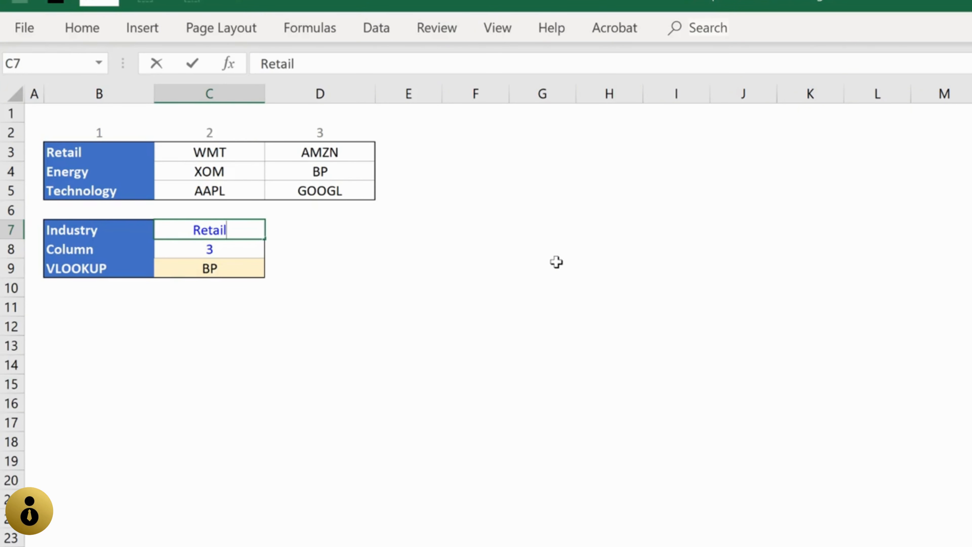
pyautogui.hotkey('ctrl', 'Return')
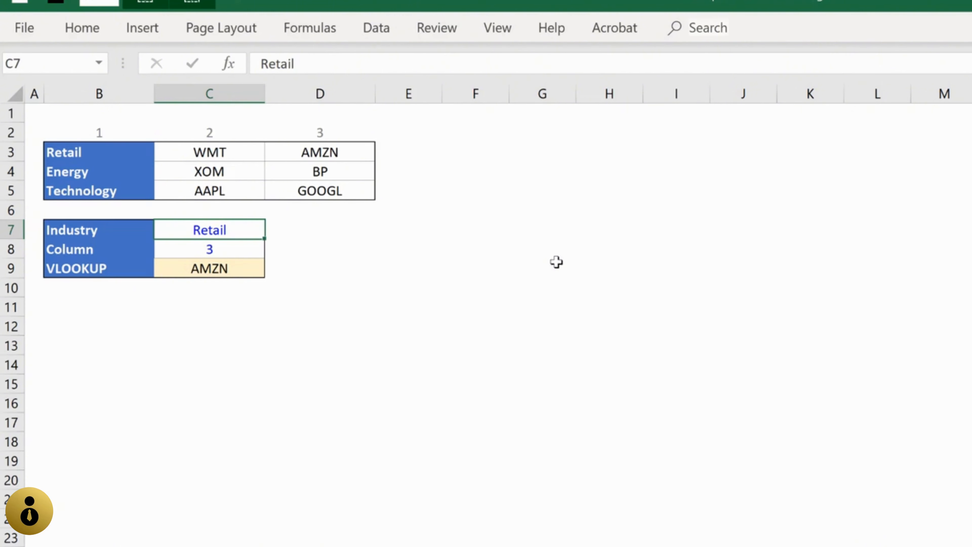
# Step: Check the Retail row's entry in the table's third column against the VLOOKUP result
pyautogui.press('Right')
pyautogui.press('Right')
pyautogui.press('Left')
pyautogui.press('Up')
pyautogui.press('Up')
pyautogui.press('Up')
pyautogui.press('Up')
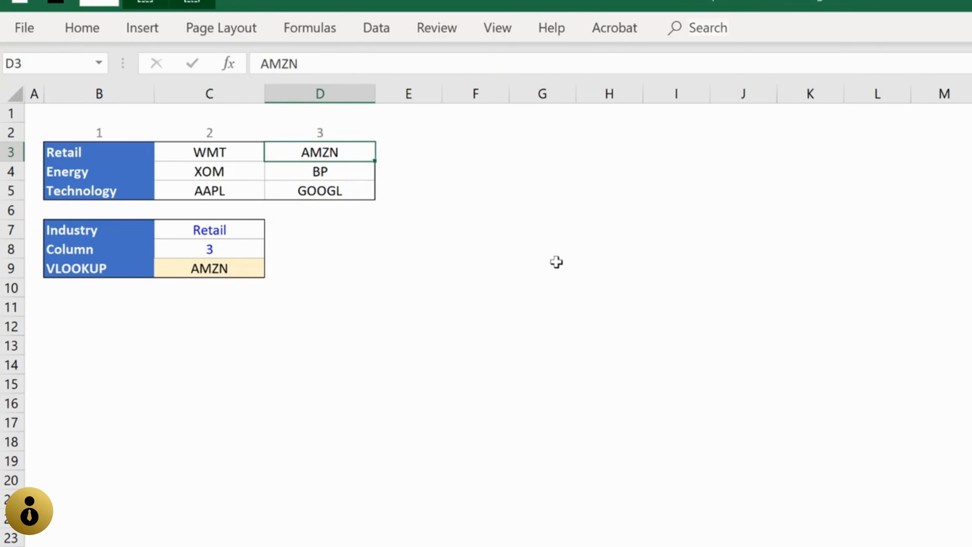
# Step: Test the VLOOKUP by setting the Column input in C8 to 2 and to 1
pyautogui.press('Down')
pyautogui.press('Down')
pyautogui.press('Down')
pyautogui.press('Down')
pyautogui.press('Down')
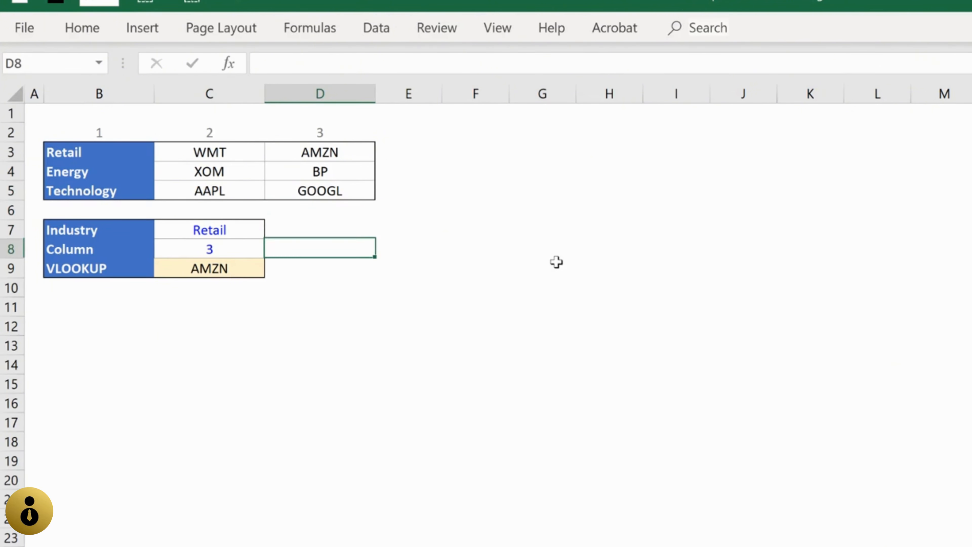
pyautogui.press('Left')
pyautogui.write('2')
pyautogui.hotkey('ctrl', 'Return')
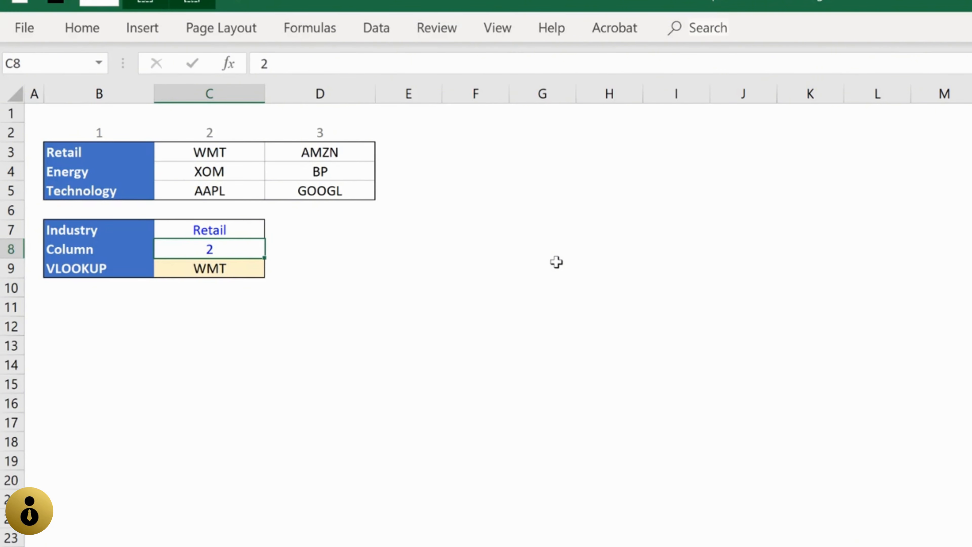
pyautogui.write('1')
pyautogui.hotkey('ctrl', 'Return')
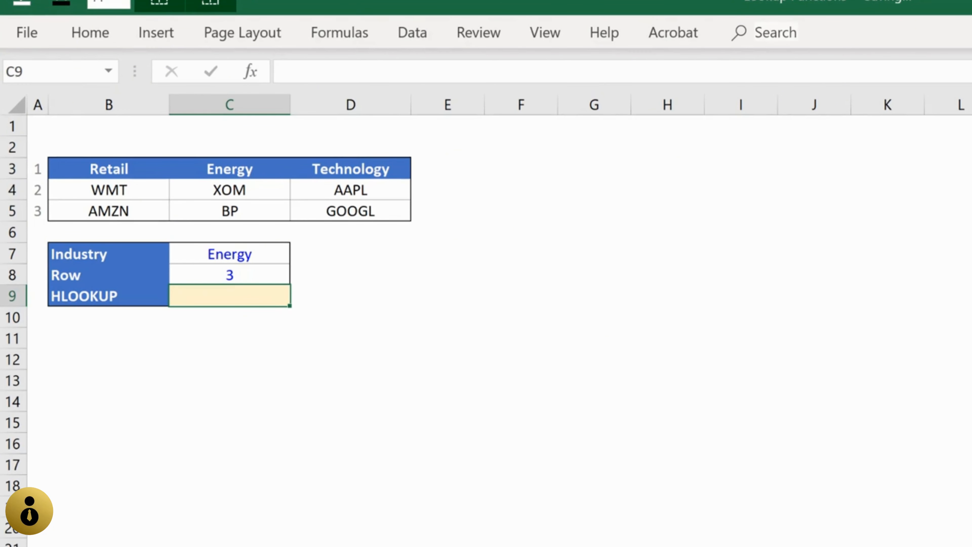
# Step: Start an HLOOKUP formula in C9 with the Industry cell C7 as the lookup value
pyautogui.write('=hlookup(')
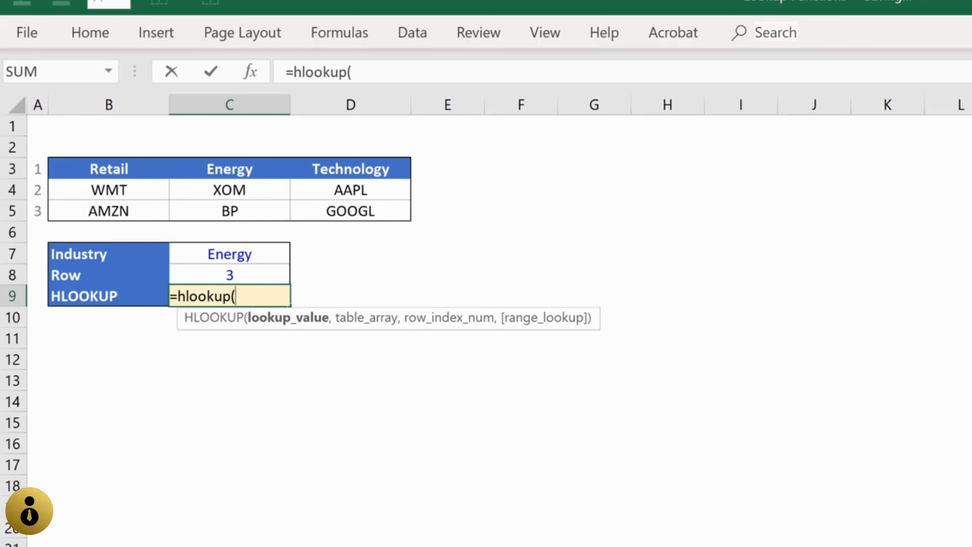
pyautogui.press('Up')
pyautogui.press('Up')
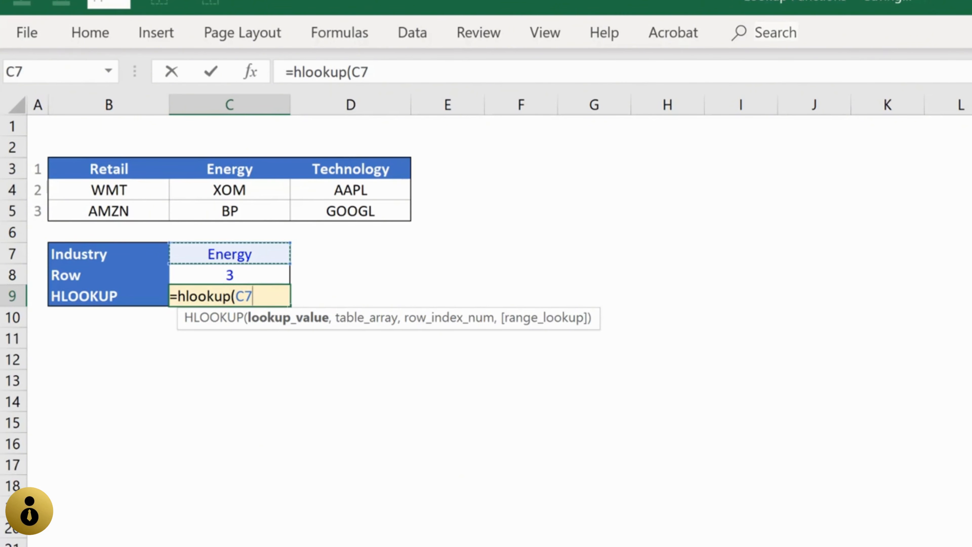
pyautogui.write(',')
# Step: Supply the horizontal industry table B3:D5 as the table array of the HLOOKUP formula
pyautogui.press('Up')
pyautogui.press('Up')
pyautogui.press('Up')
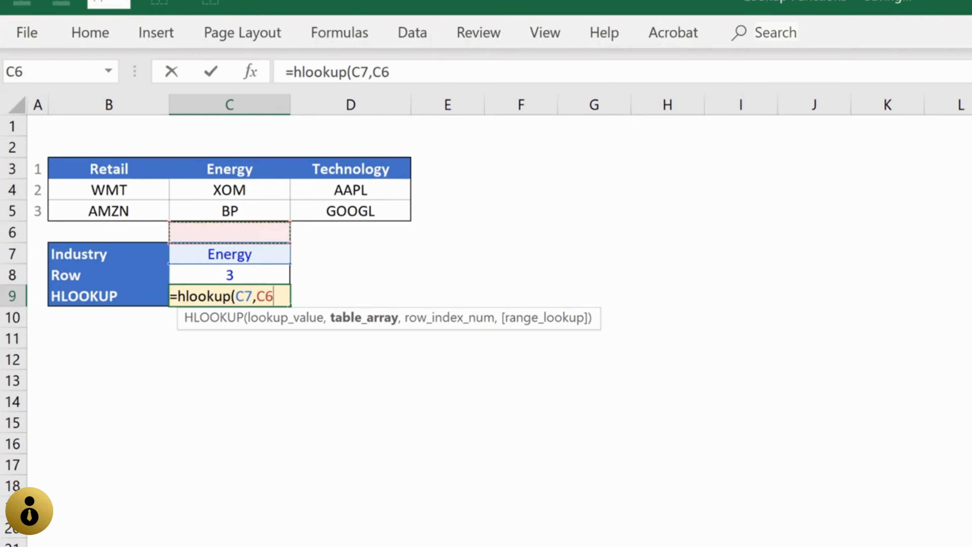
pyautogui.press('Up')
pyautogui.press('Up')
pyautogui.press('Left')
pyautogui.press('Up')
pyautogui.hotkey('shift', 'Down')
pyautogui.hotkey('shift', 'Down')
pyautogui.hotkey('shift', 'Right')
pyautogui.hotkey('shift', 'Right')
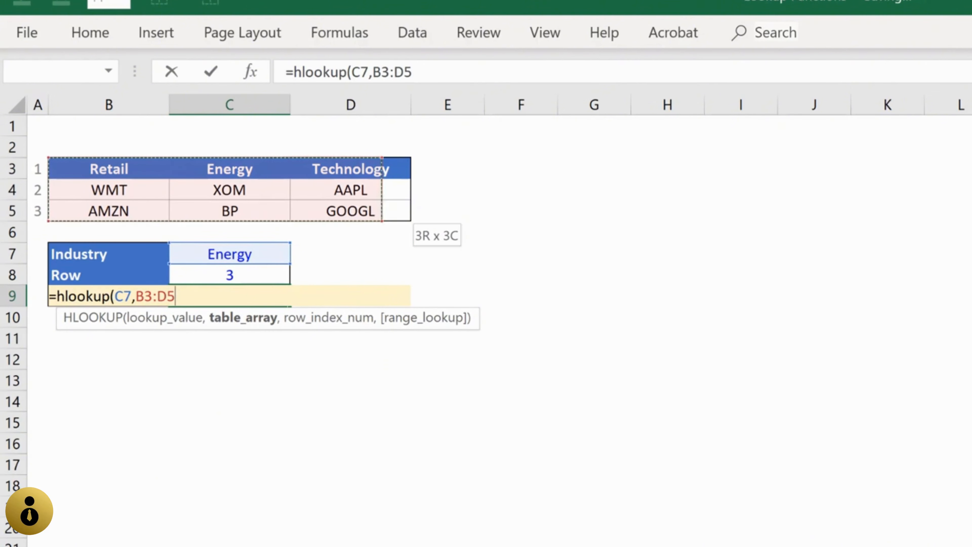
pyautogui.write(',')
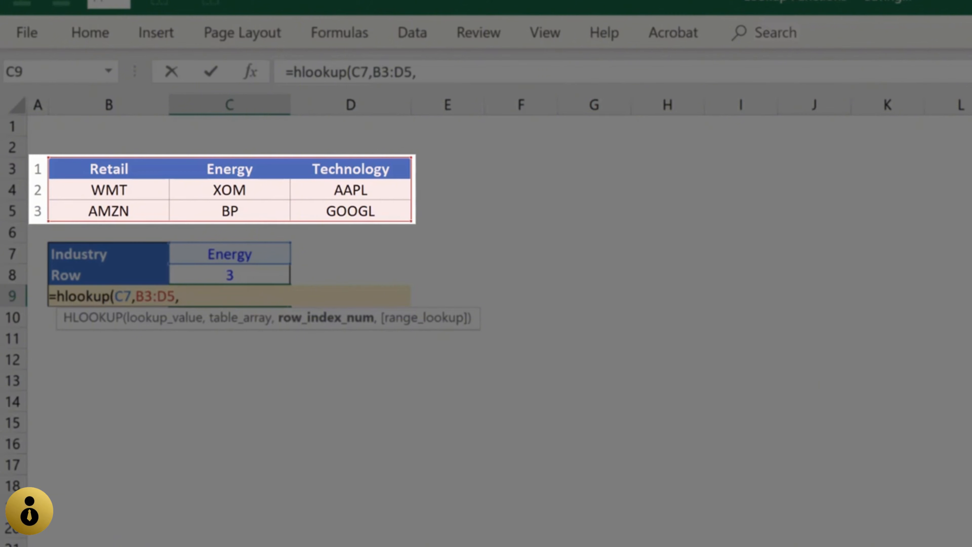
# Step: Complete the HLOOKUP with C8 as the row index and 0 for an exact match
pyautogui.press('Up')
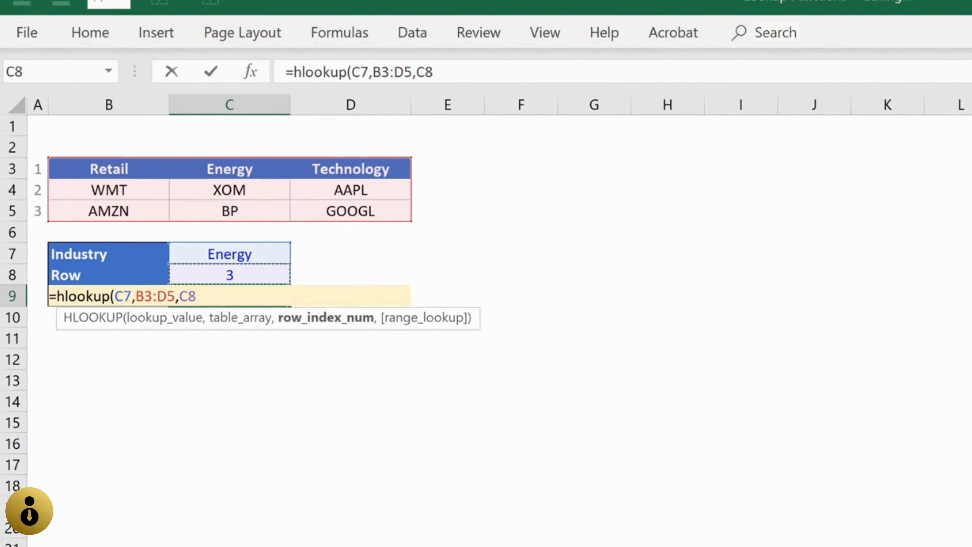
pyautogui.write(',')
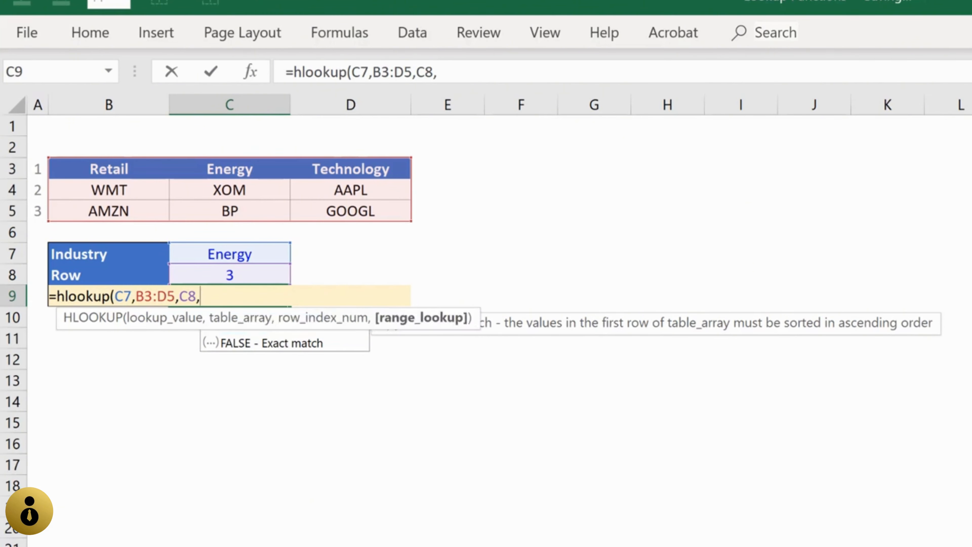
pyautogui.write('0)')
pyautogui.press('Return')
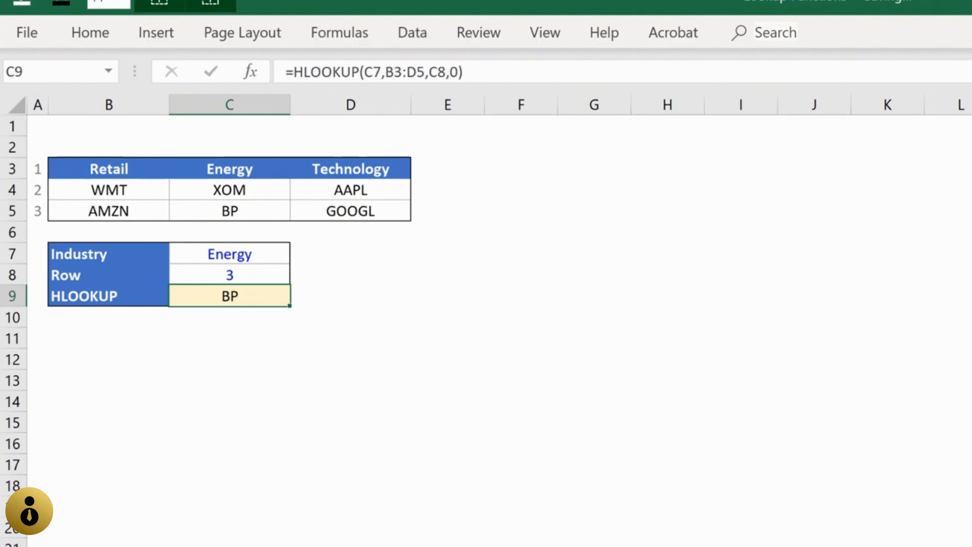
# Step: Trace the HLOOKUP along the header row to Energy and down that column to the table's third row
pyautogui.press('Up')
pyautogui.press('Up')
pyautogui.press('Up')
pyautogui.press('Up')
pyautogui.press('Up')
pyautogui.press('Up')
pyautogui.press('Left')
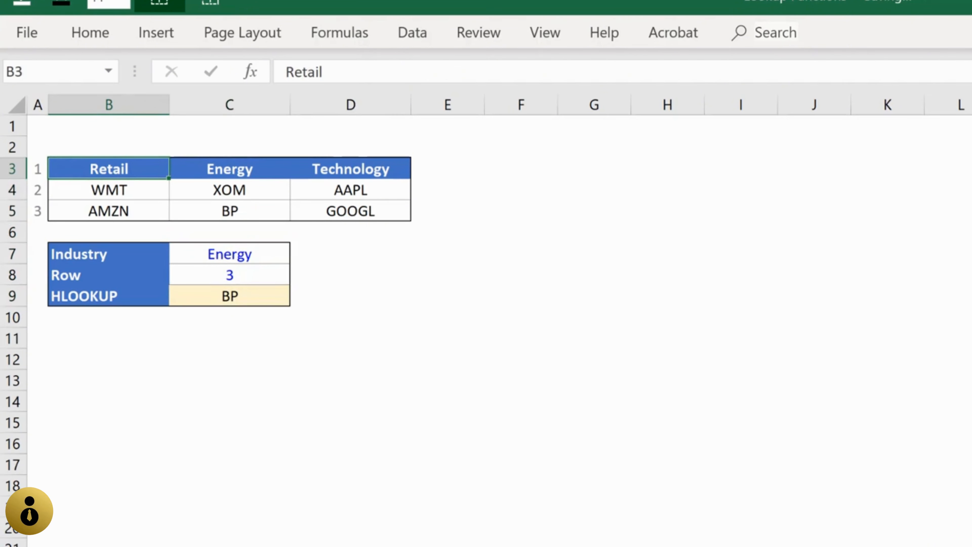
pyautogui.press('Right')
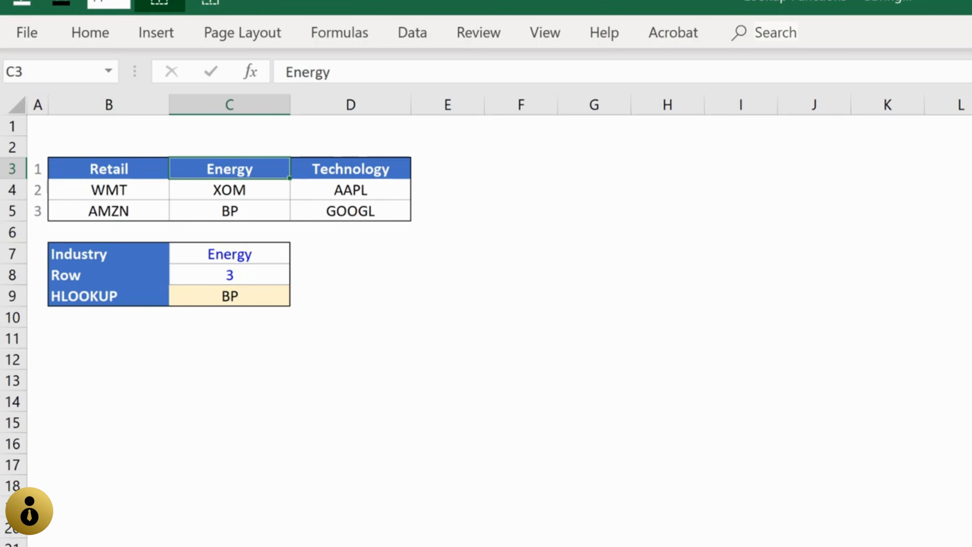
pyautogui.press('Down')
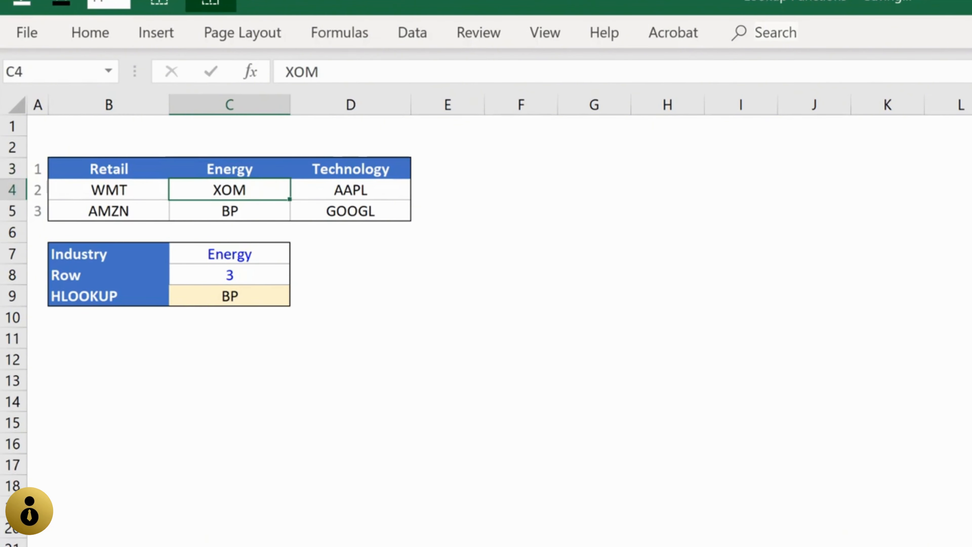
pyautogui.press('Down')
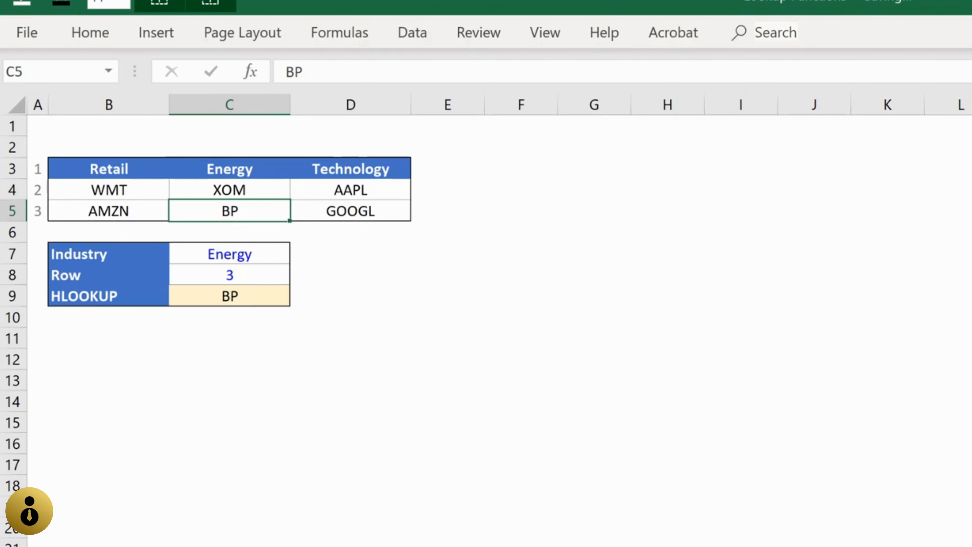
# Step: Set the Industry input in C7 of the HLOOKUP example to Technology
pyautogui.press('Down')
pyautogui.press('Down')
pyautogui.write('Tech')
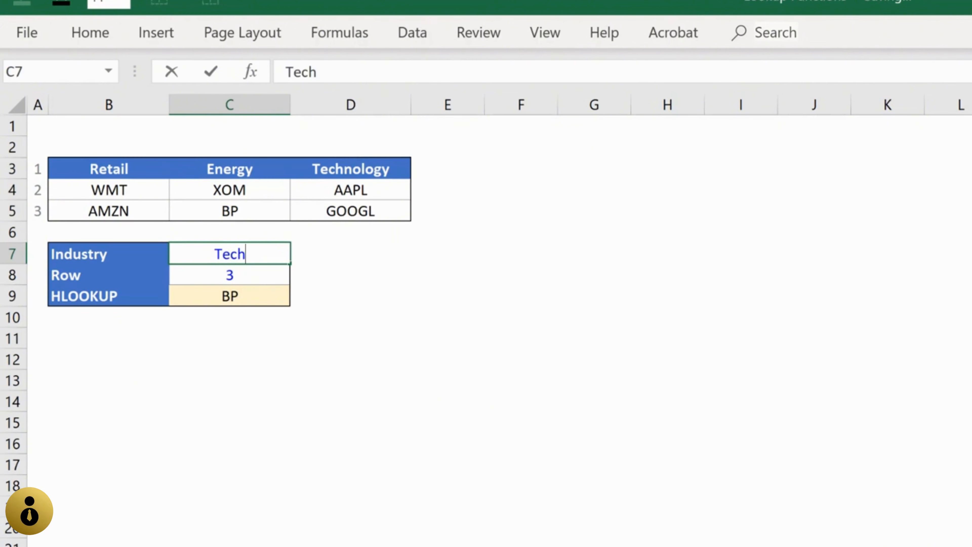
pyautogui.write('nology')
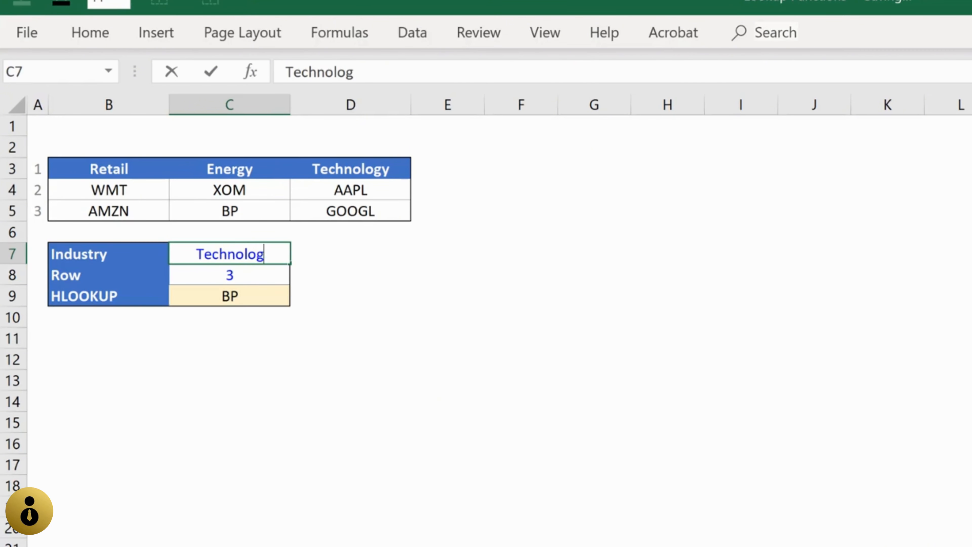
pyautogui.hotkey('ctrl', 'Return')
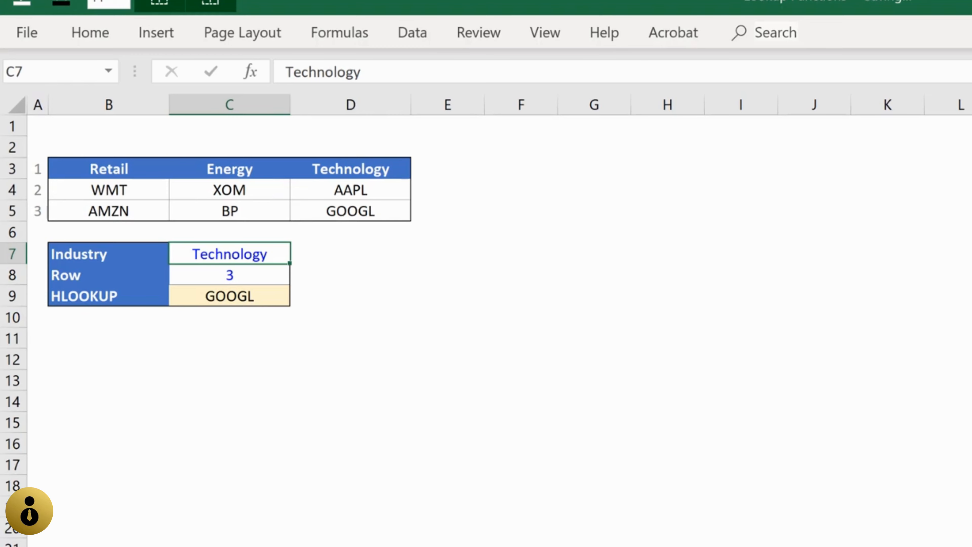
# Step: Test the HLOOKUP by setting the Row input in C8 to 1 and to 2
pyautogui.press('Down')
pyautogui.write('1')
pyautogui.hotkey('ctrl', 'Return')
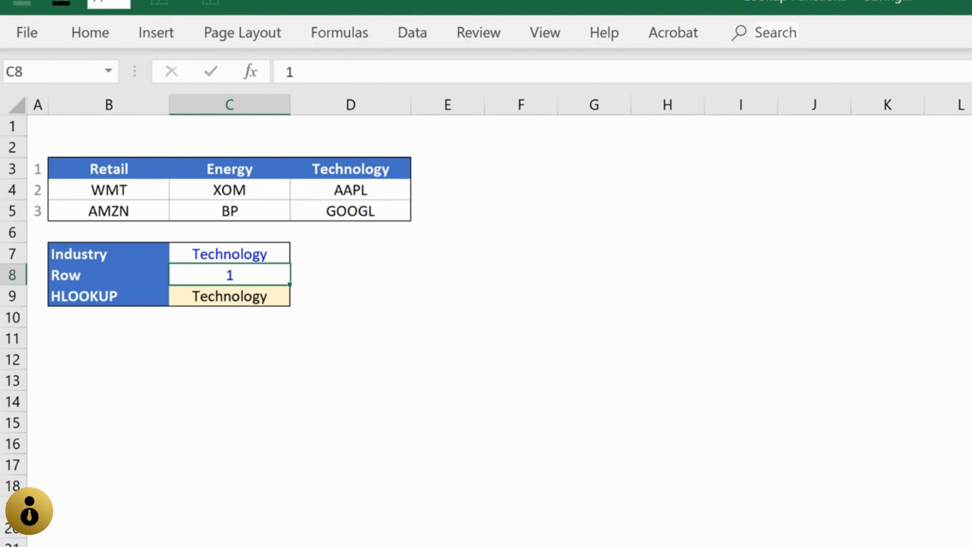
pyautogui.write('2')
pyautogui.hotkey('ctrl', 'Return')
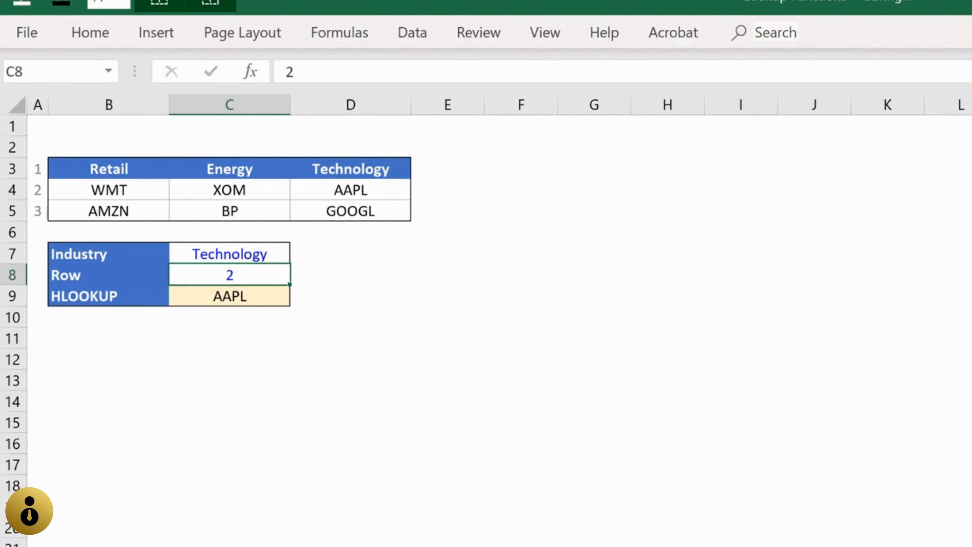